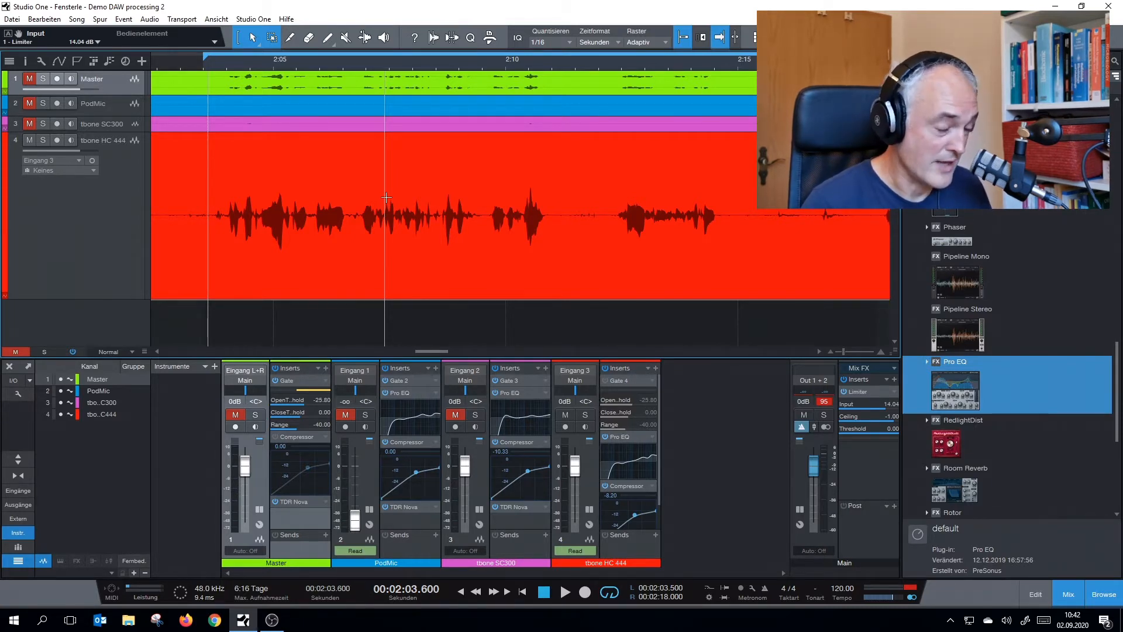
- Open the Gate insert of the tbone HC 444 channel, reposition its window and play the recording through it
click(334, 263)
key(space)
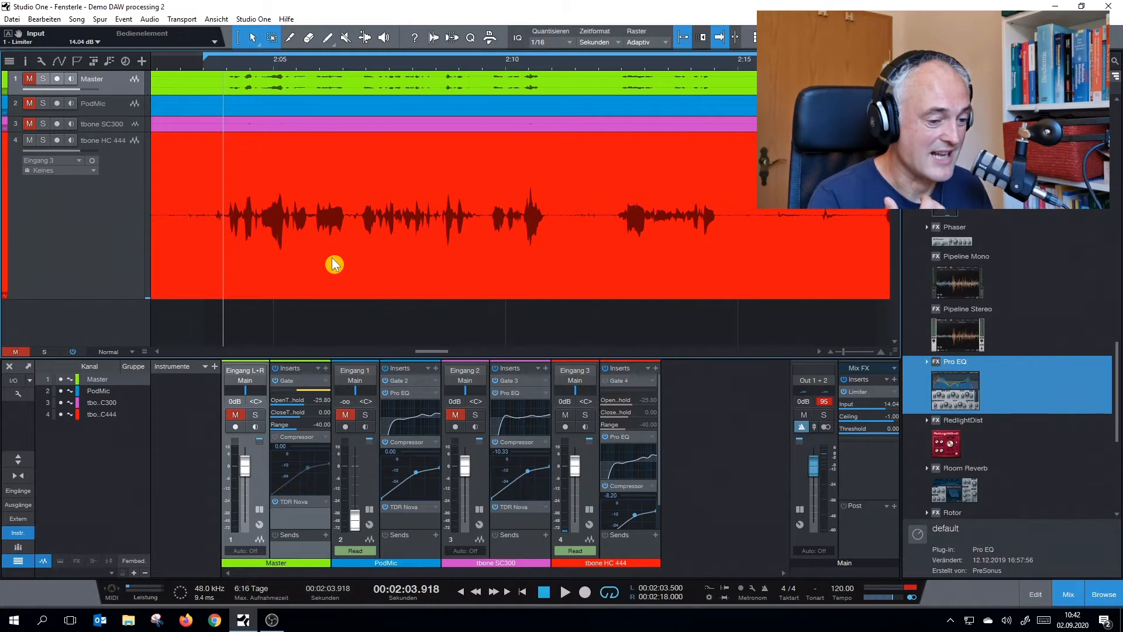
click(626, 386)
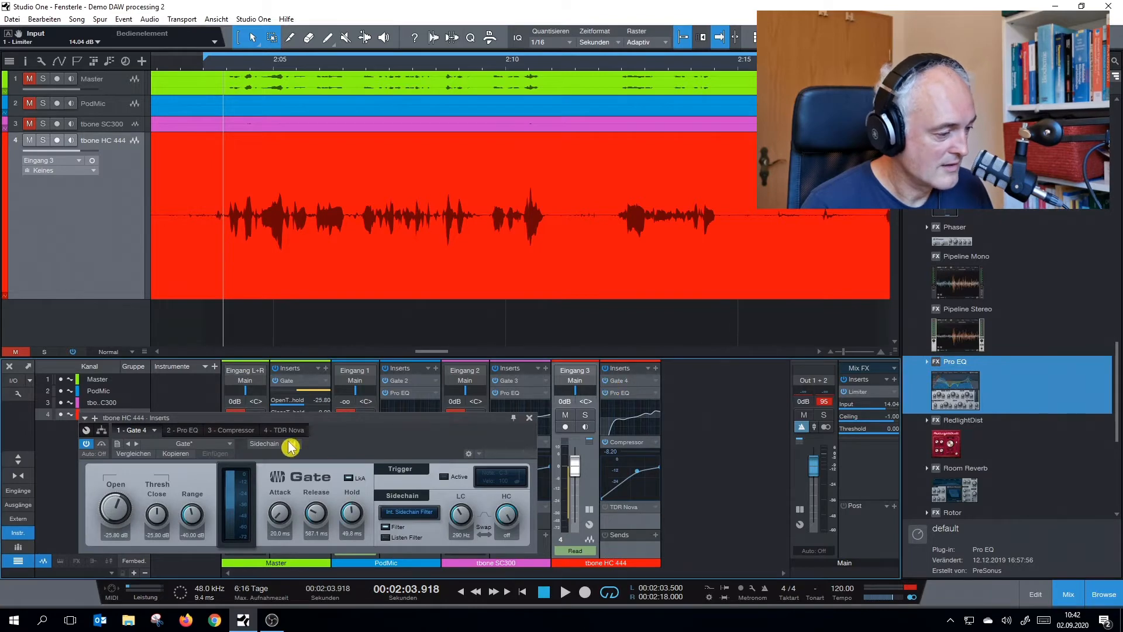
drag(308, 425, 308, 339)
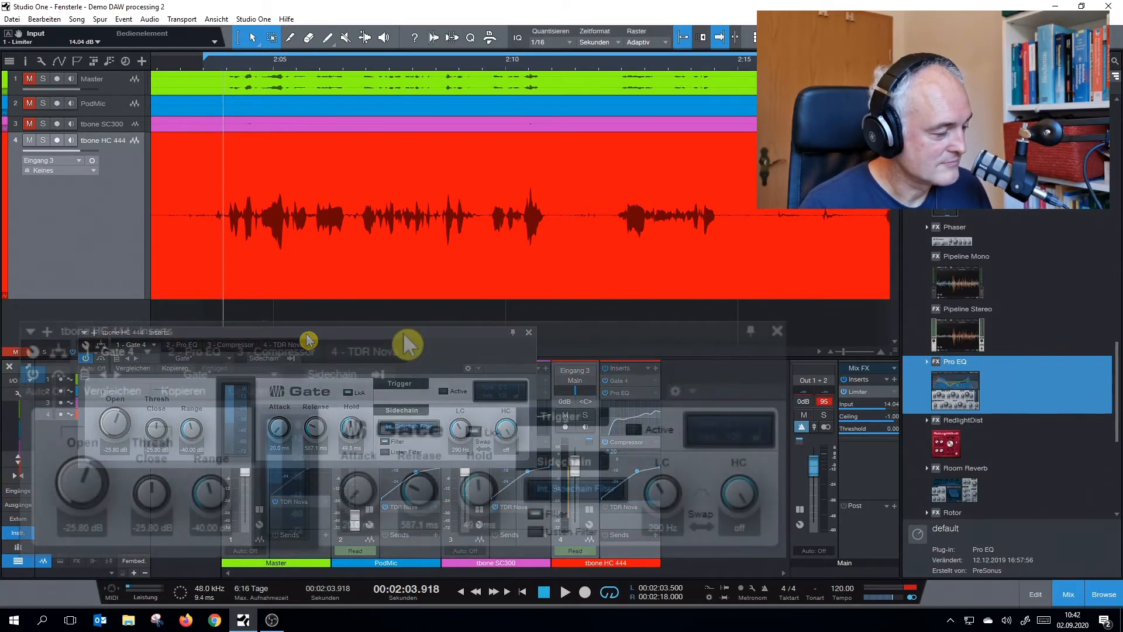
key(space)
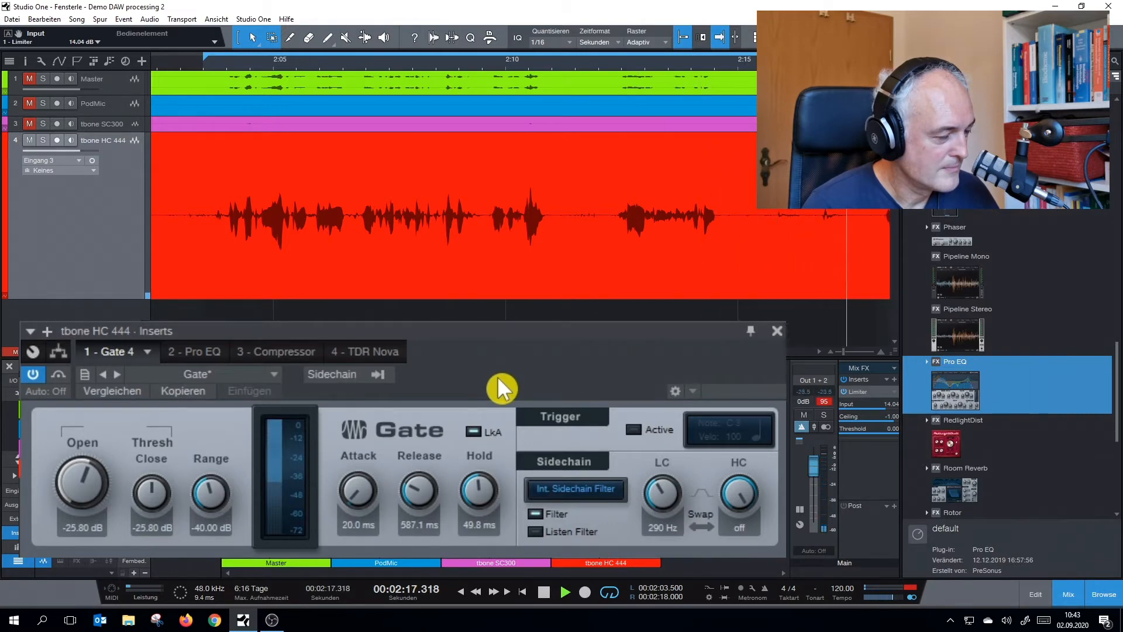
key(space)
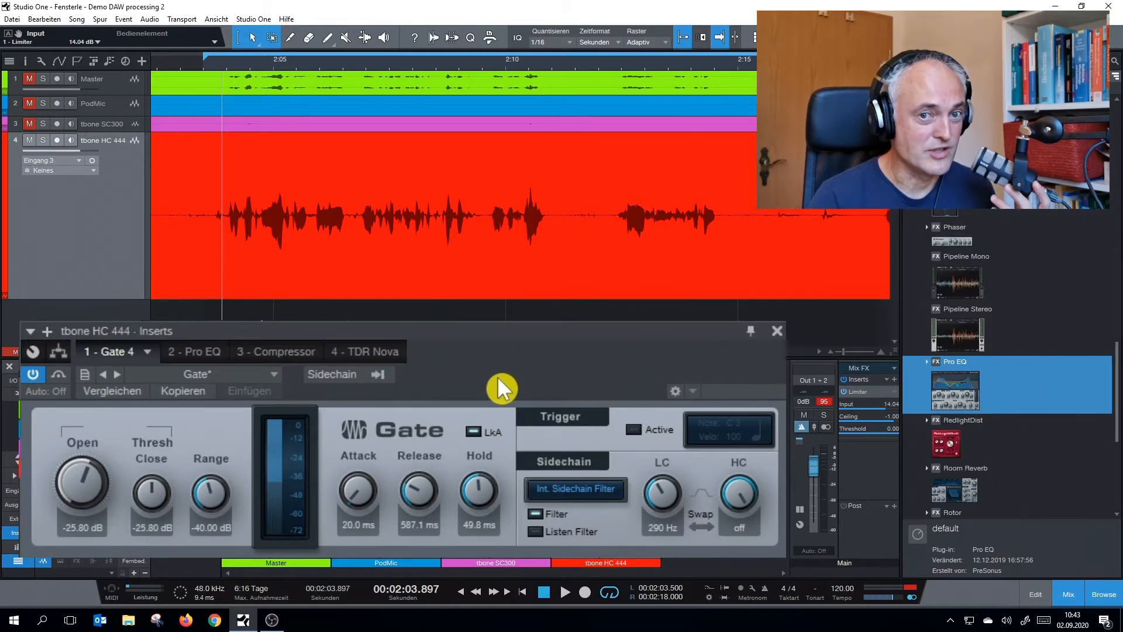
drag(497, 377, 474, 333)
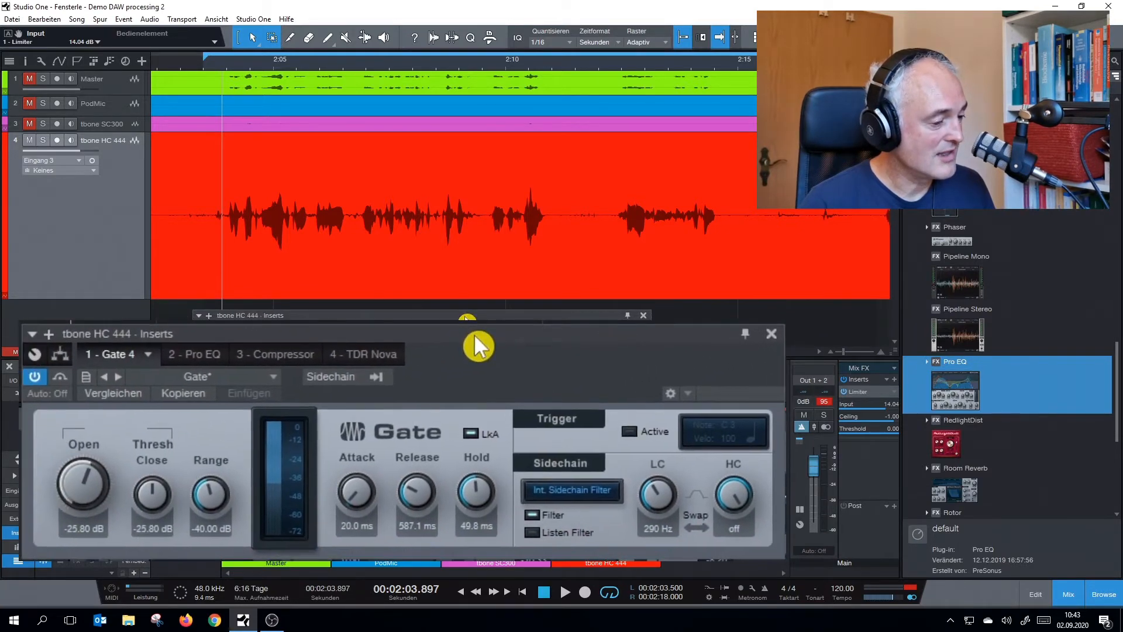
- Switch off the gate's internal sidechain filter and play the loop to compare how the gate reacts
click(534, 520)
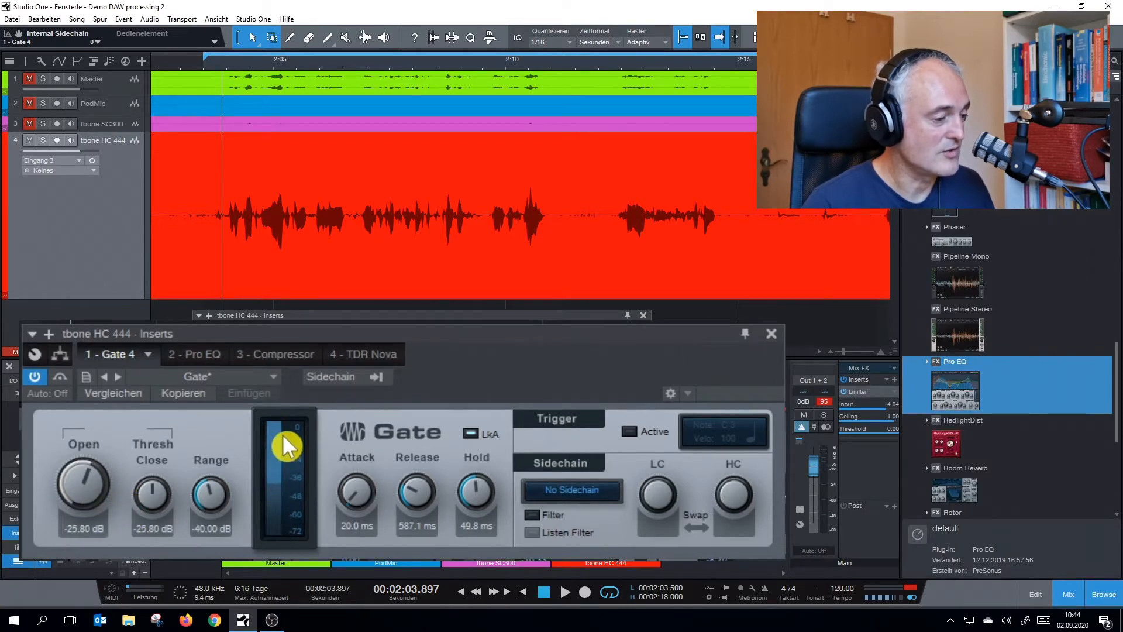
key(space)
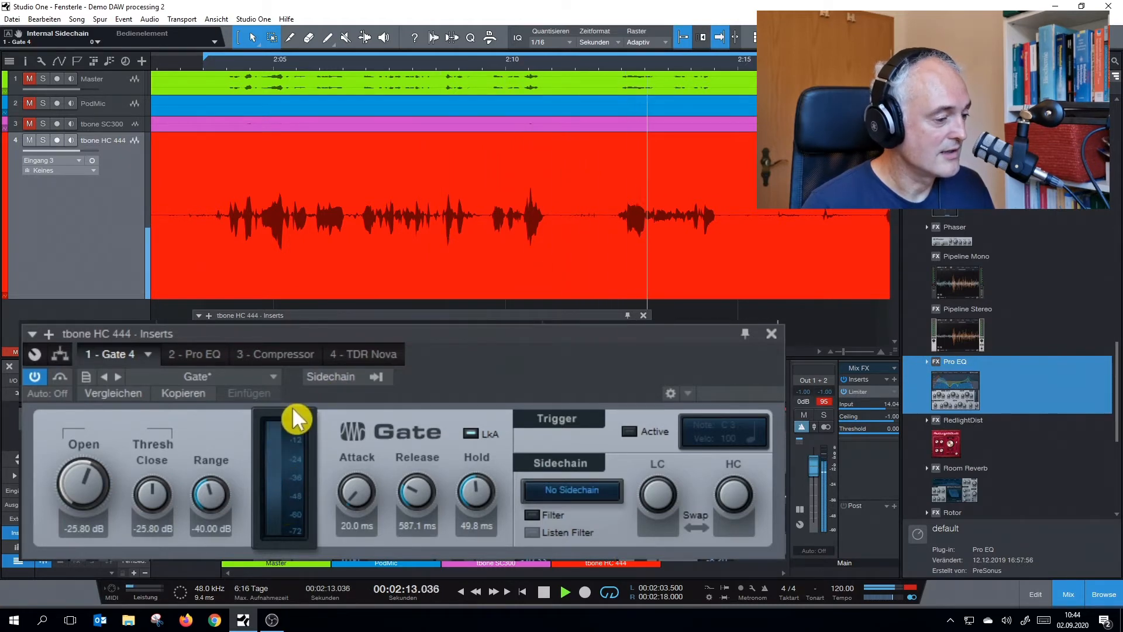
key(space)
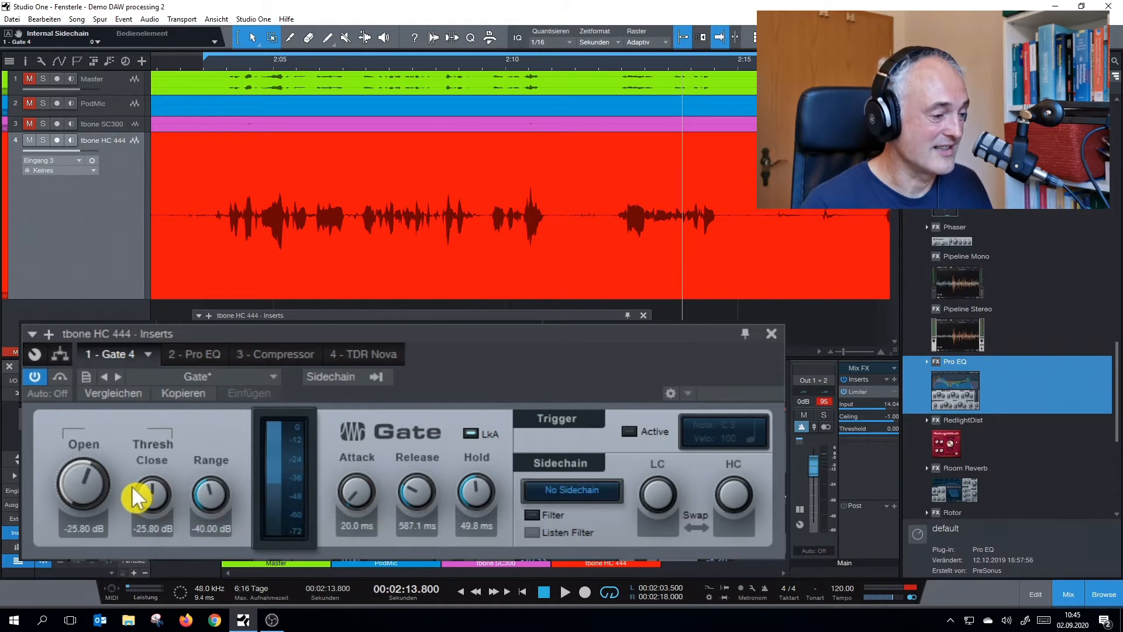
key(space)
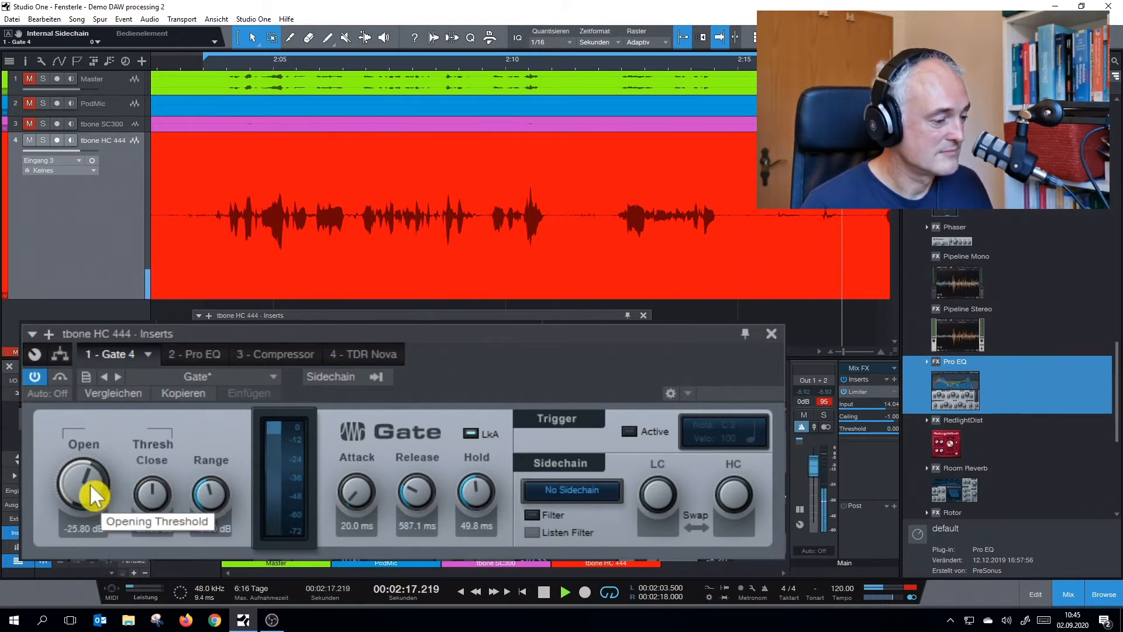
- Raise the gate's opening threshold to -6 dB and lower it to -12 dB during playback, then stop playback
scroll(89, 484, up, 5)
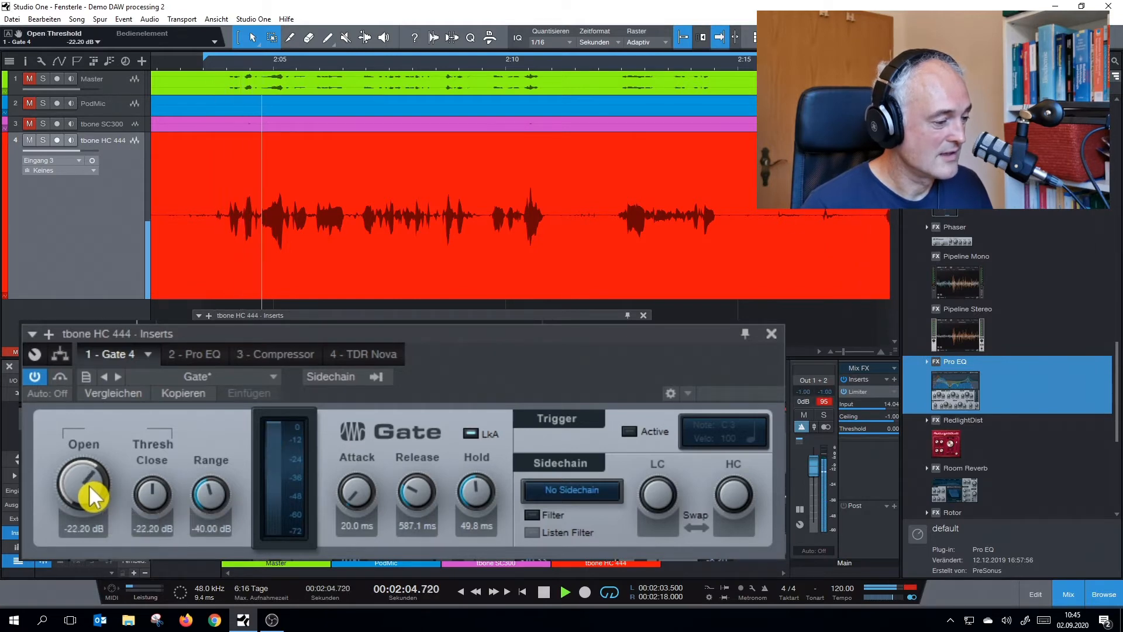
scroll(89, 484, up, 5)
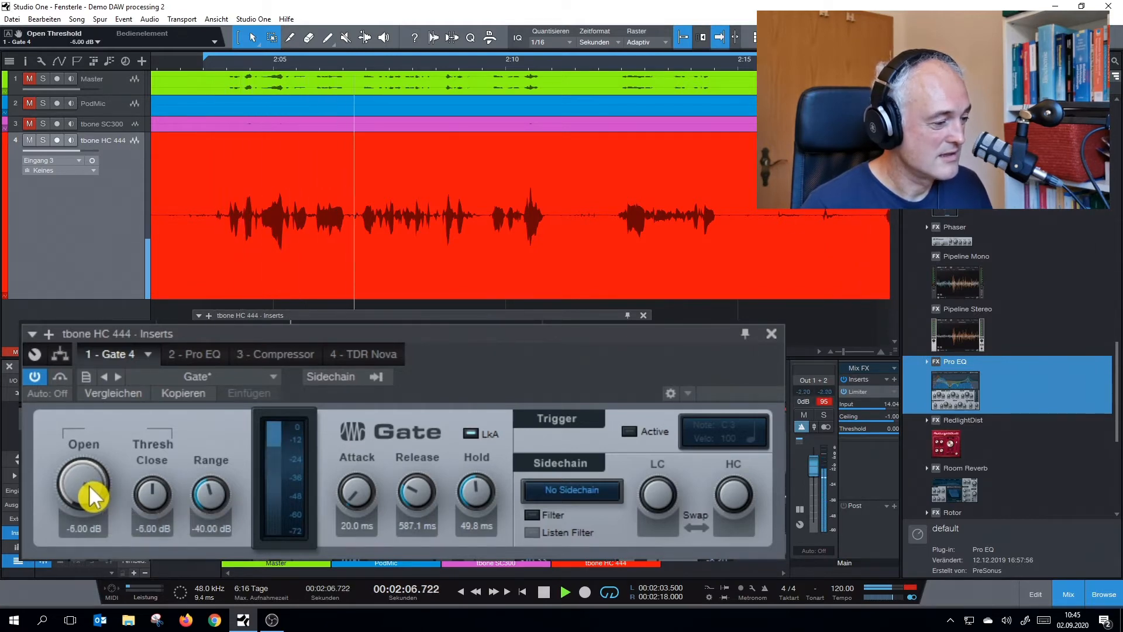
scroll(89, 485, down, 4)
scroll(89, 485, down, 1)
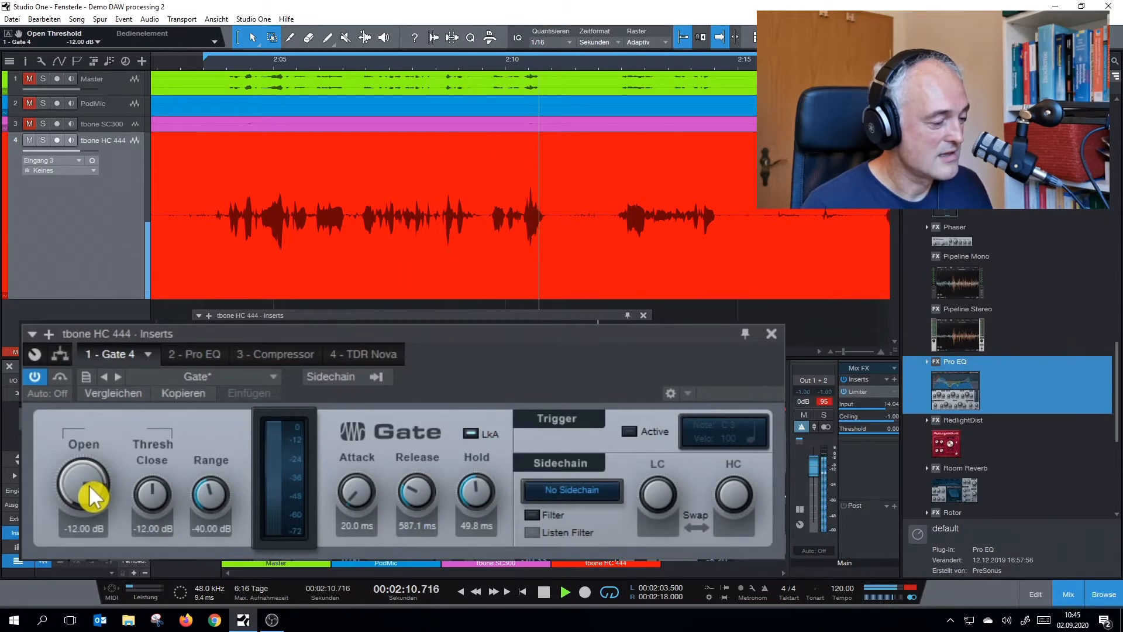
key(space)
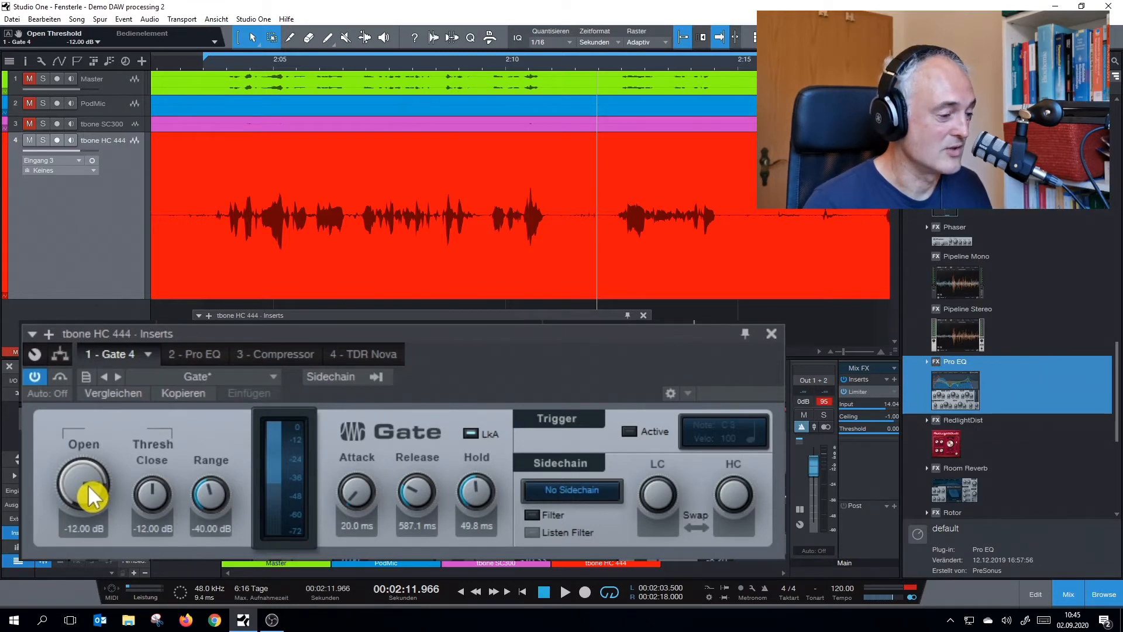
- Set the gate's opening threshold to -26.40 dB and switch the internal sidechain filter back on, checking it during playback
scroll(87, 484, down, 8)
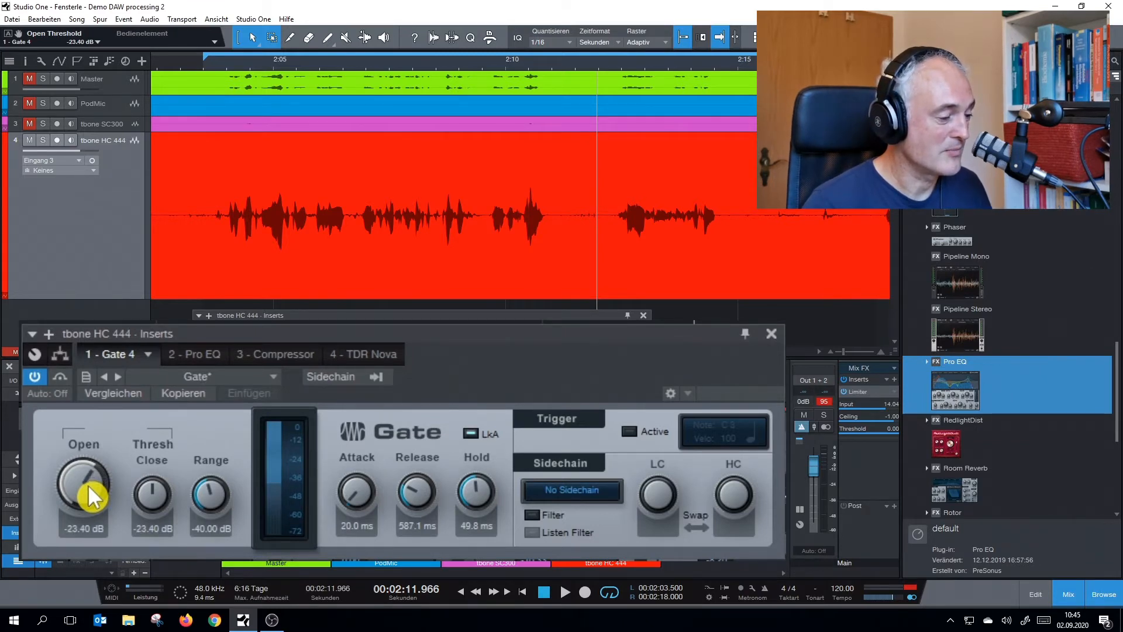
scroll(87, 485, down, 3)
key(space)
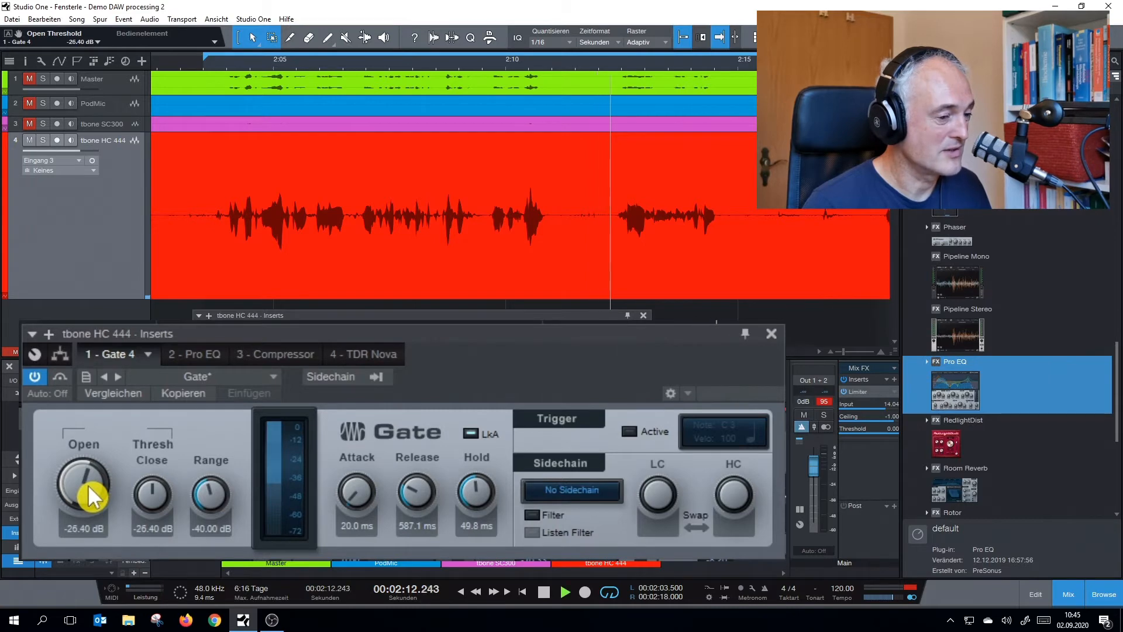
click(530, 515)
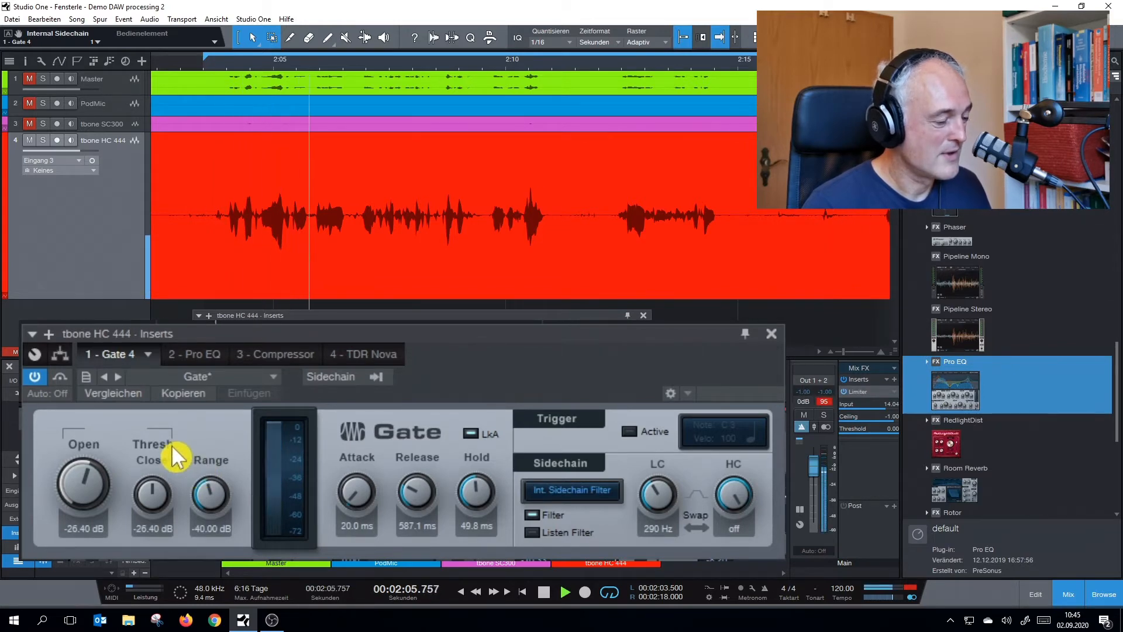
key(space)
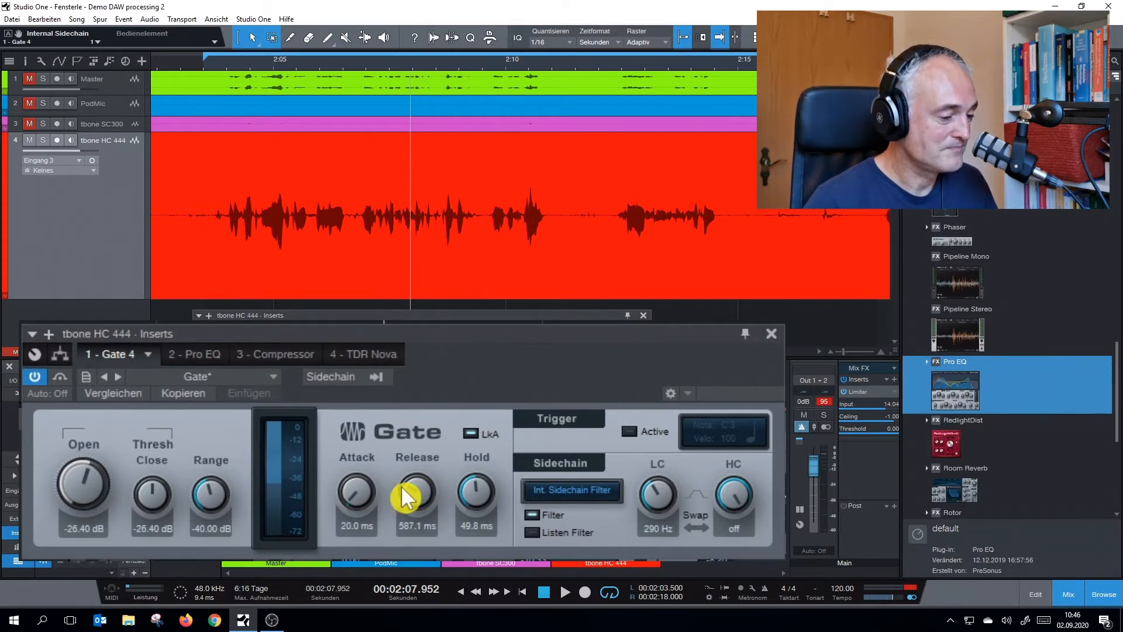
- Try a gate attack of 475 ms during playback, then return the attack to 20 ms
key(space)
scroll(359, 496, up, 16)
scroll(358, 493, up, 12)
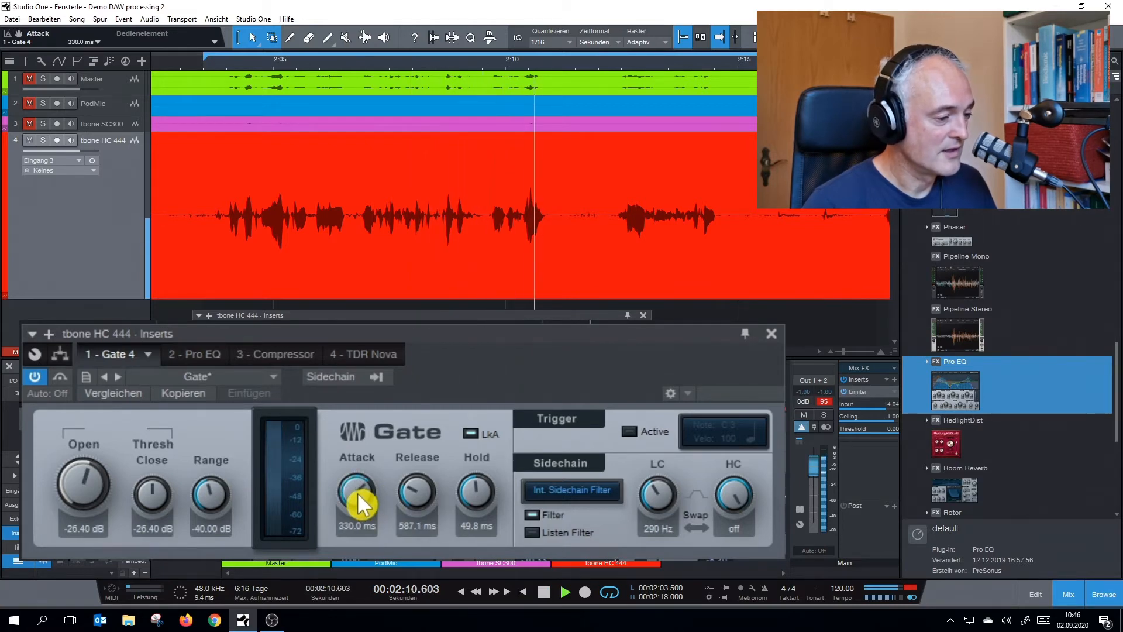
scroll(350, 495, up, 3)
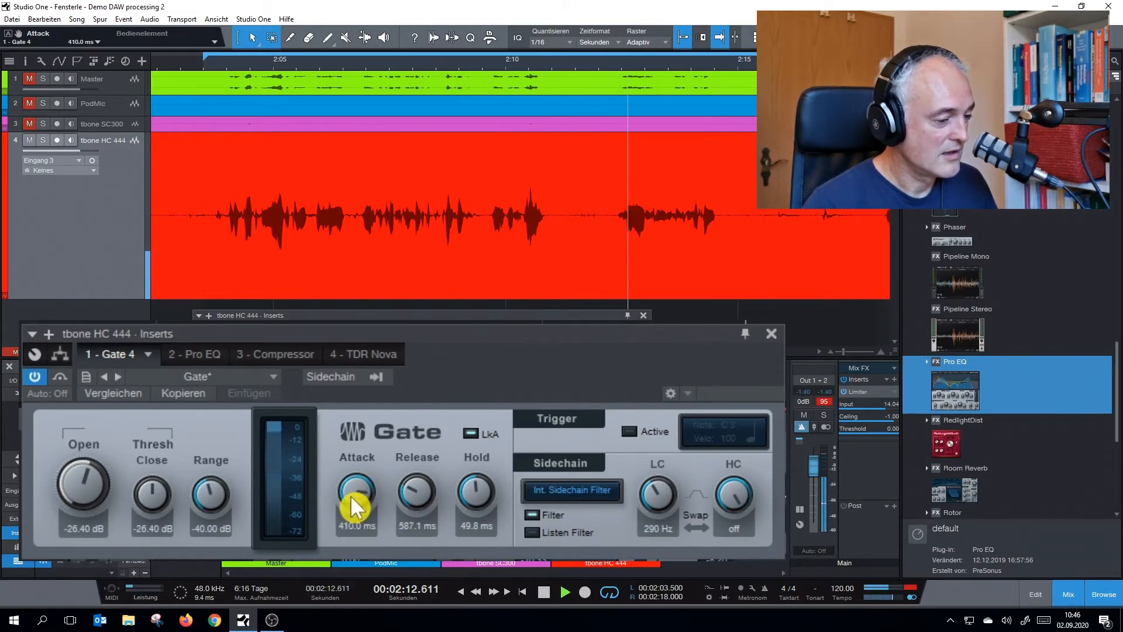
scroll(350, 495, up, 2)
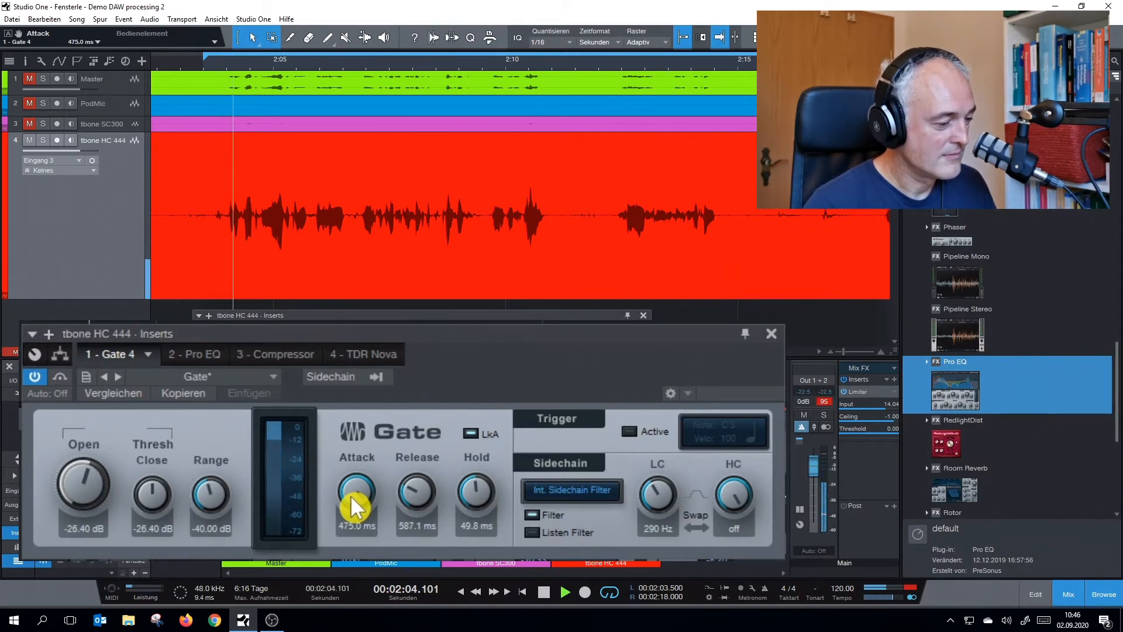
key(space)
mouse_move(353, 498)
mouse_down()
mouse_move(356, 514)
mouse_move(367, 493)
mouse_up()
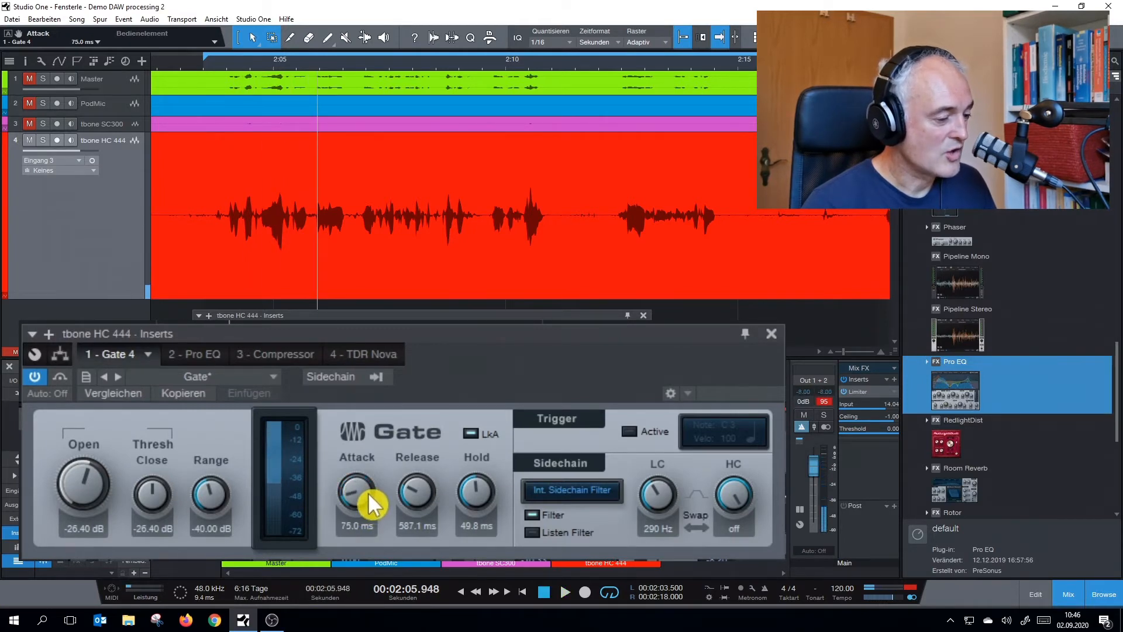
scroll(367, 492, down, 2)
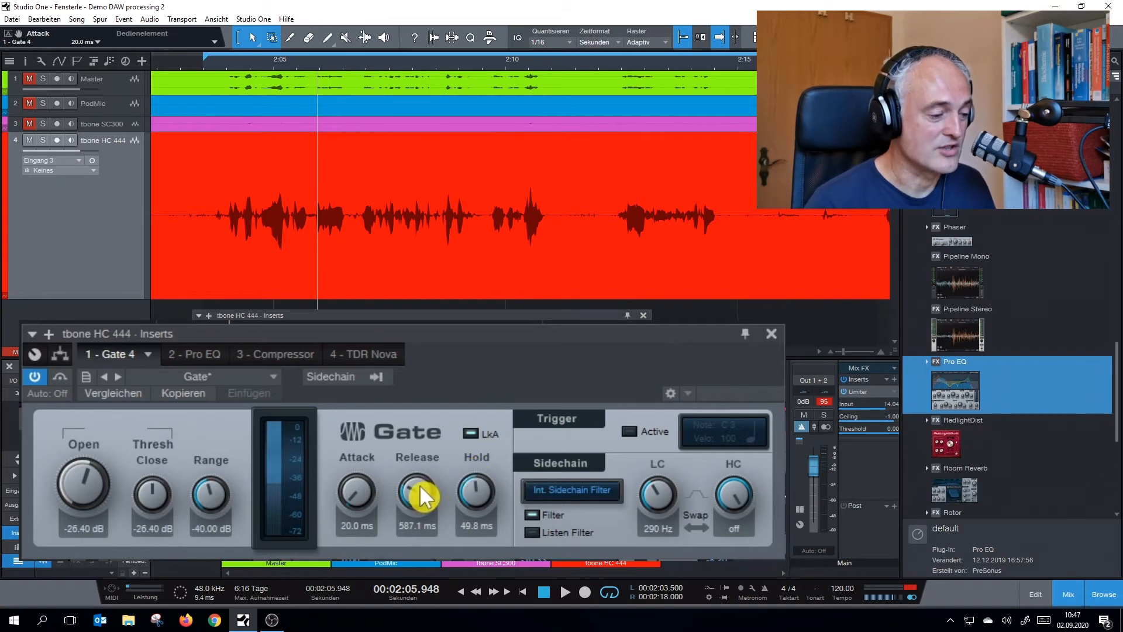
- Try a 10 ms gate release during playback, set the release to 607 ms and stop playback
key(space)
drag(414, 489, 416, 497)
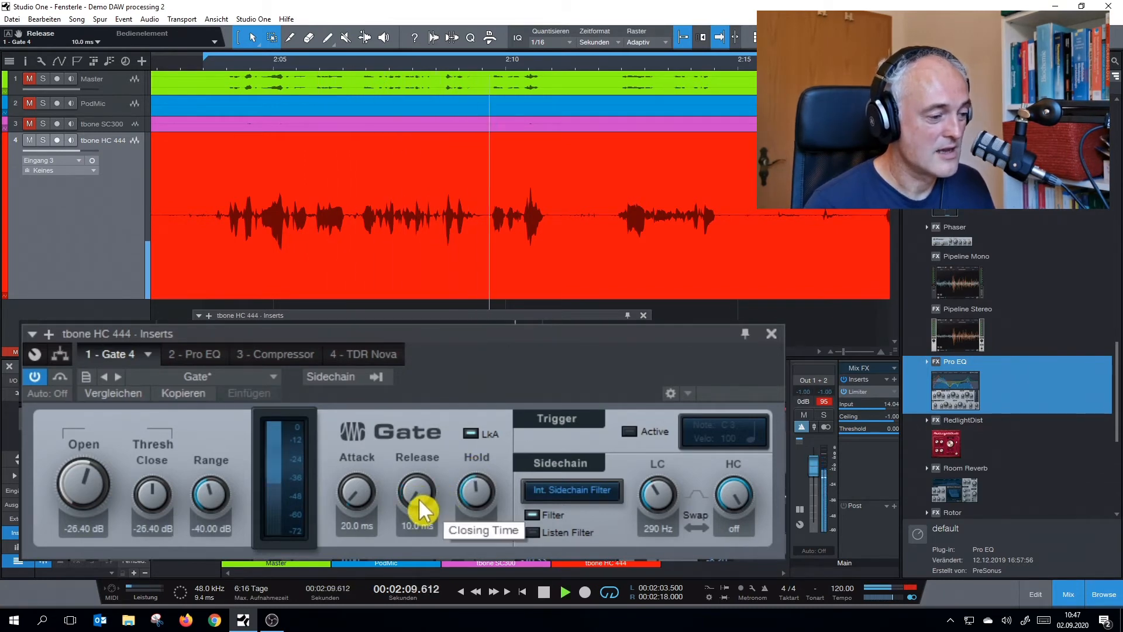
scroll(419, 497, up, 5)
scroll(418, 497, up, 3)
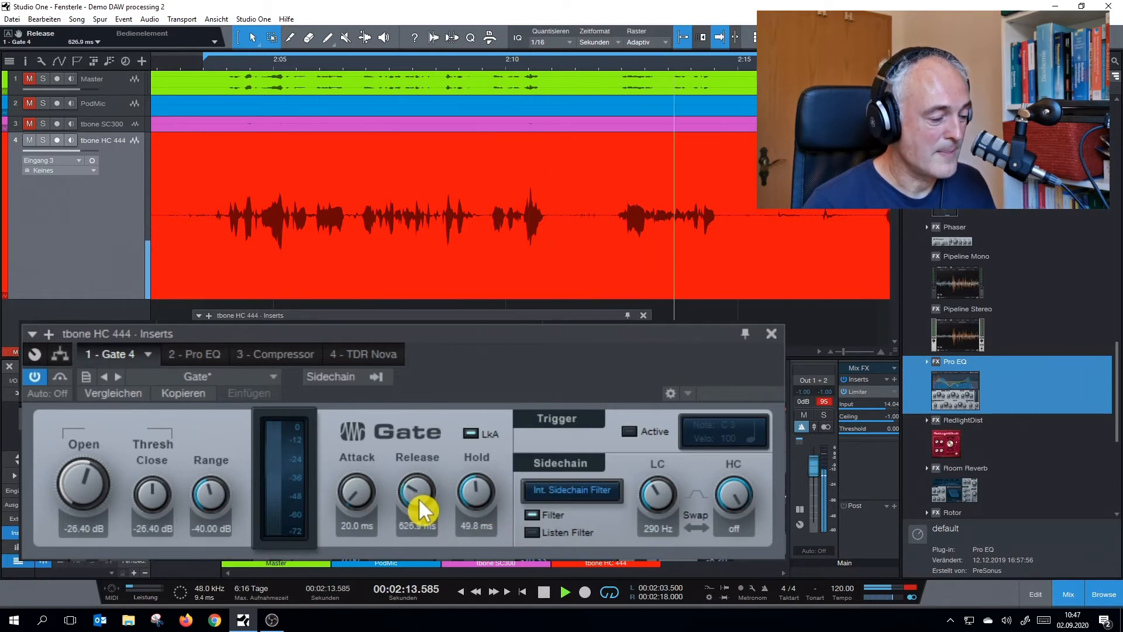
scroll(420, 496, down, 1)
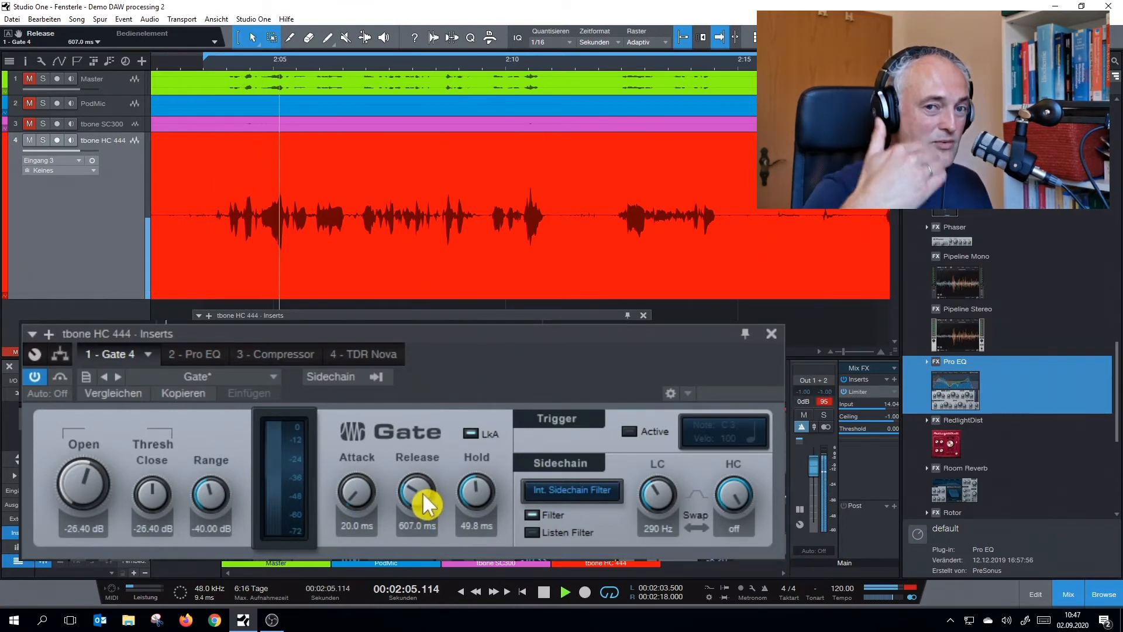
key(space)
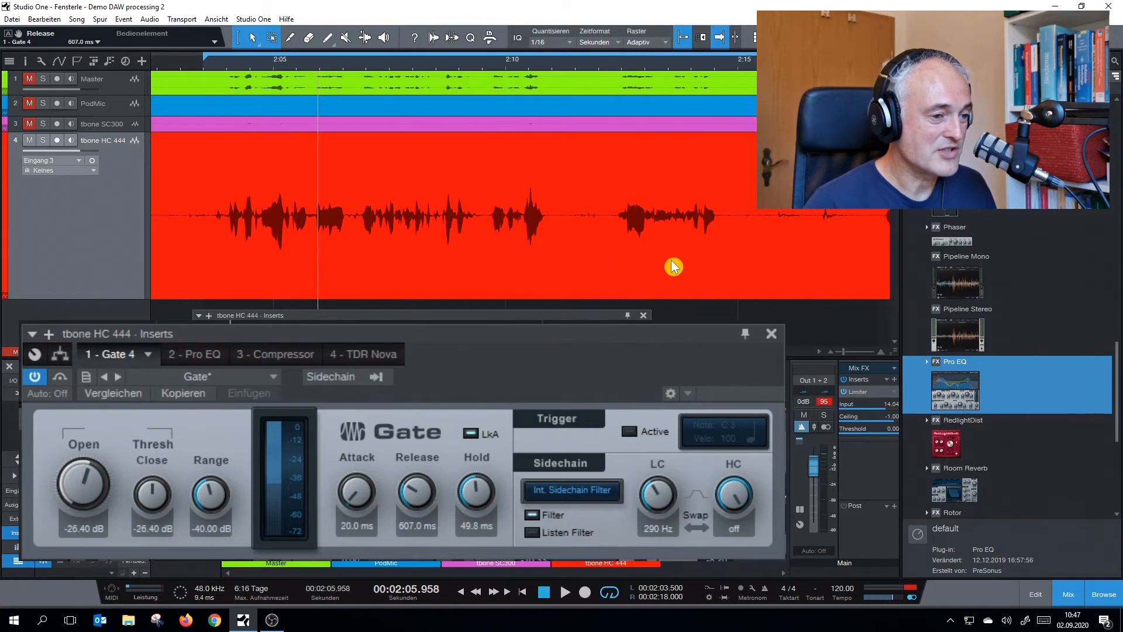
- Move the loop start to 02:12.400 and play that passage with the gate bypassed and its sidechain filter off
drag(203, 57, 619, 65)
click(623, 175)
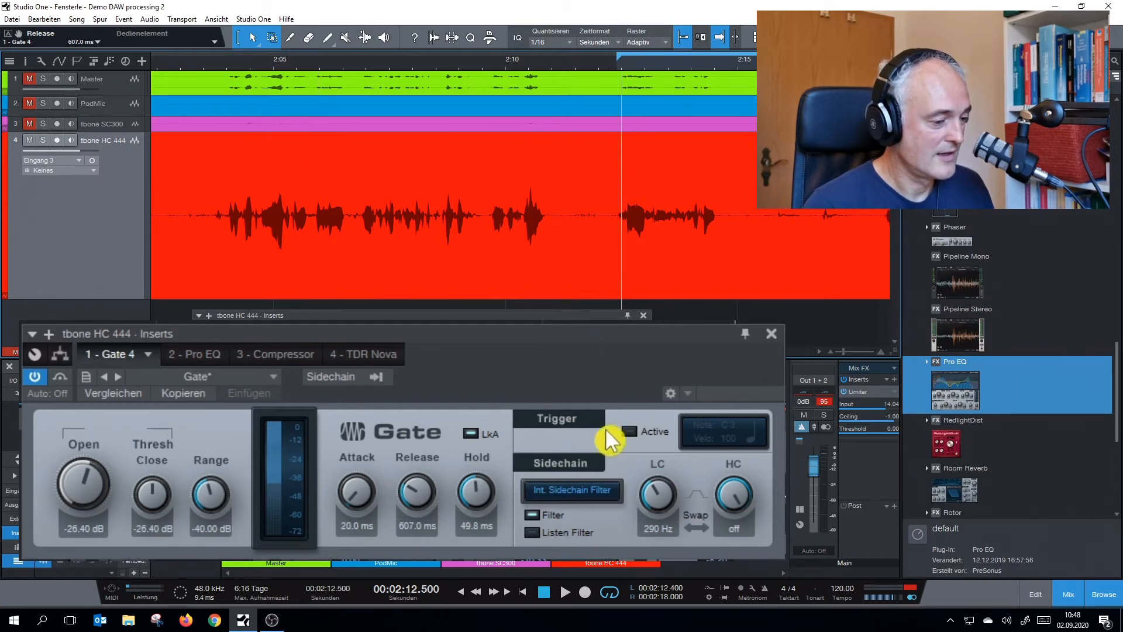
click(535, 519)
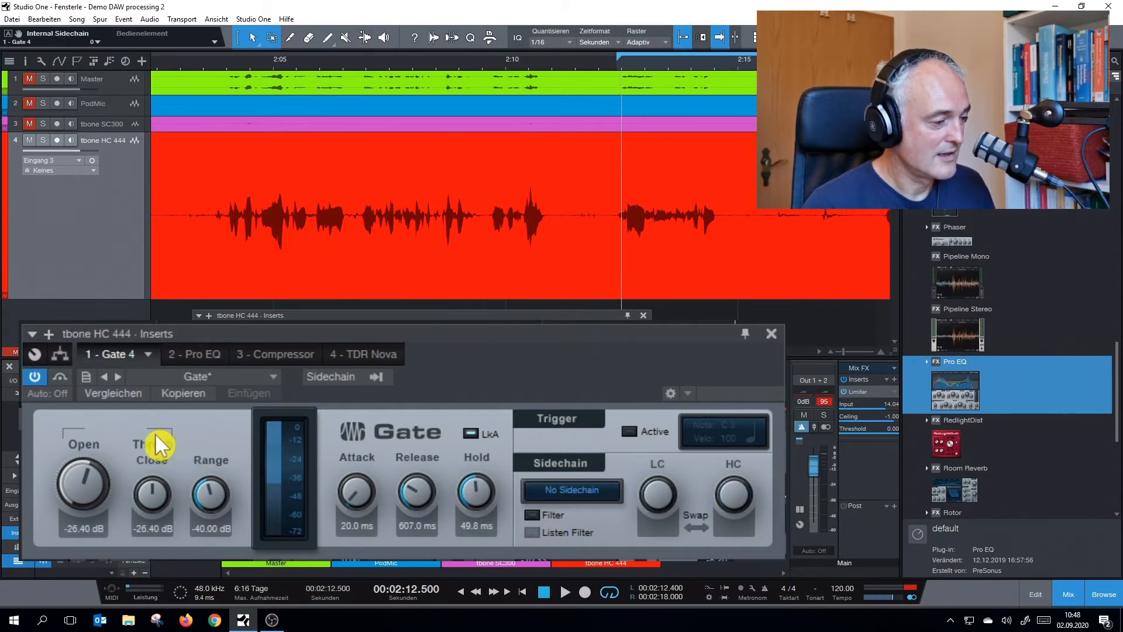
click(35, 377)
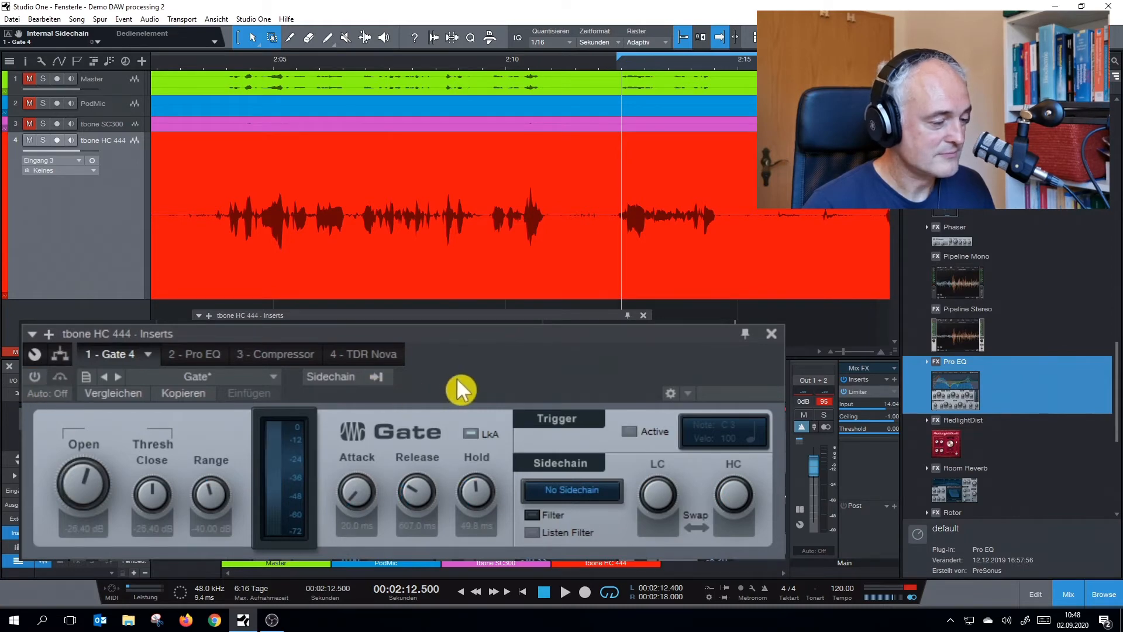
key(space)
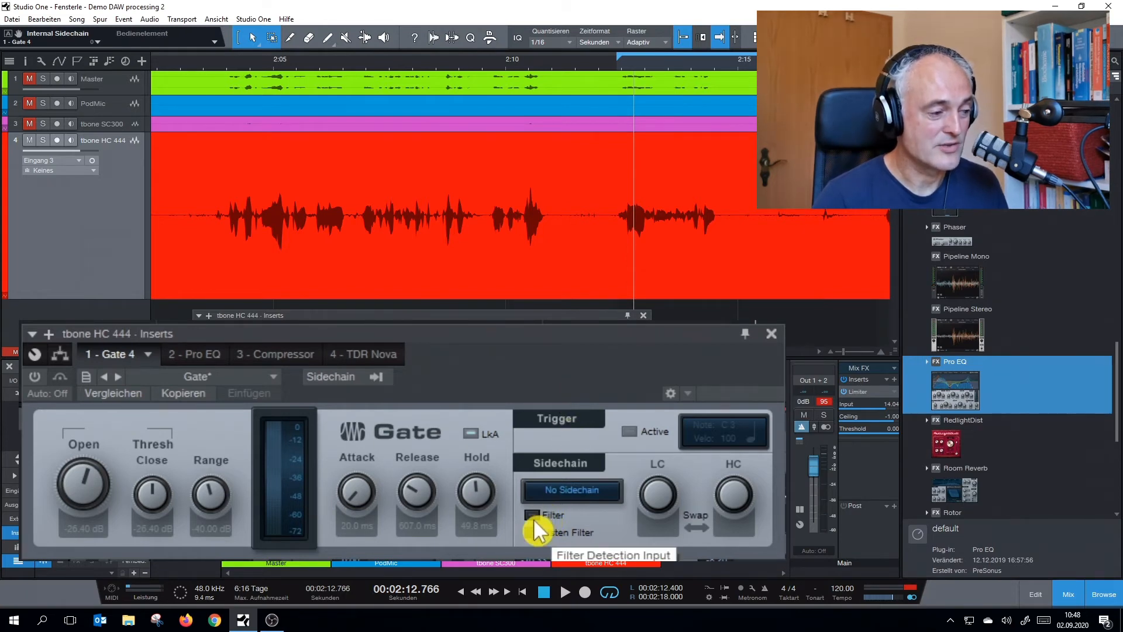
- Reactivate the gate, play the passage without the sidechain filter, and switch the internal sidechain filter back on
click(35, 377)
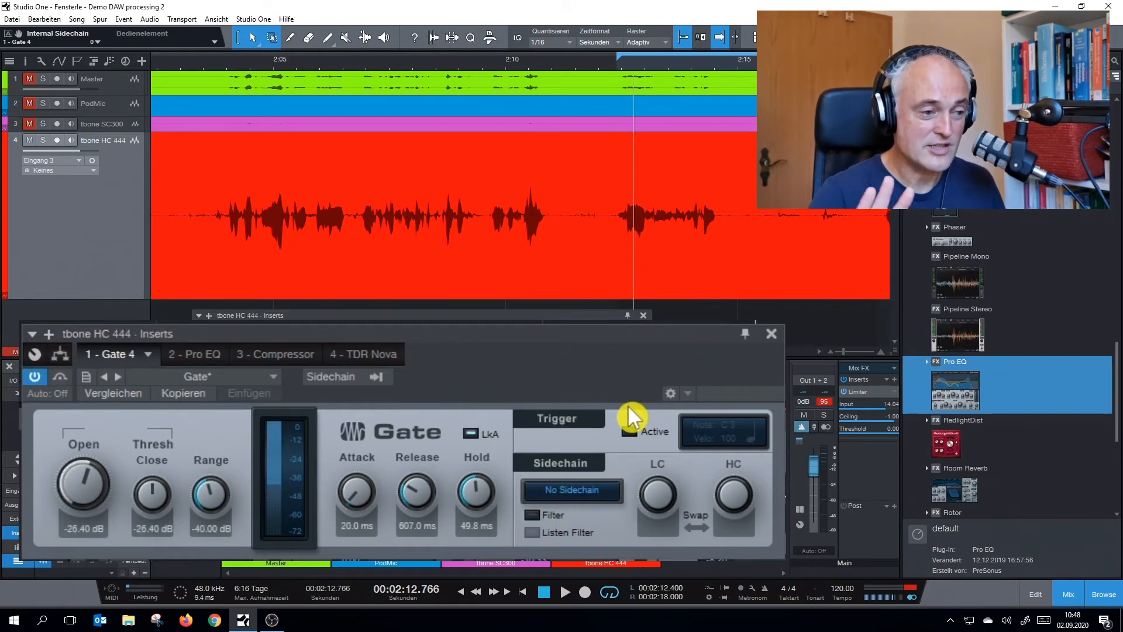
key(space)
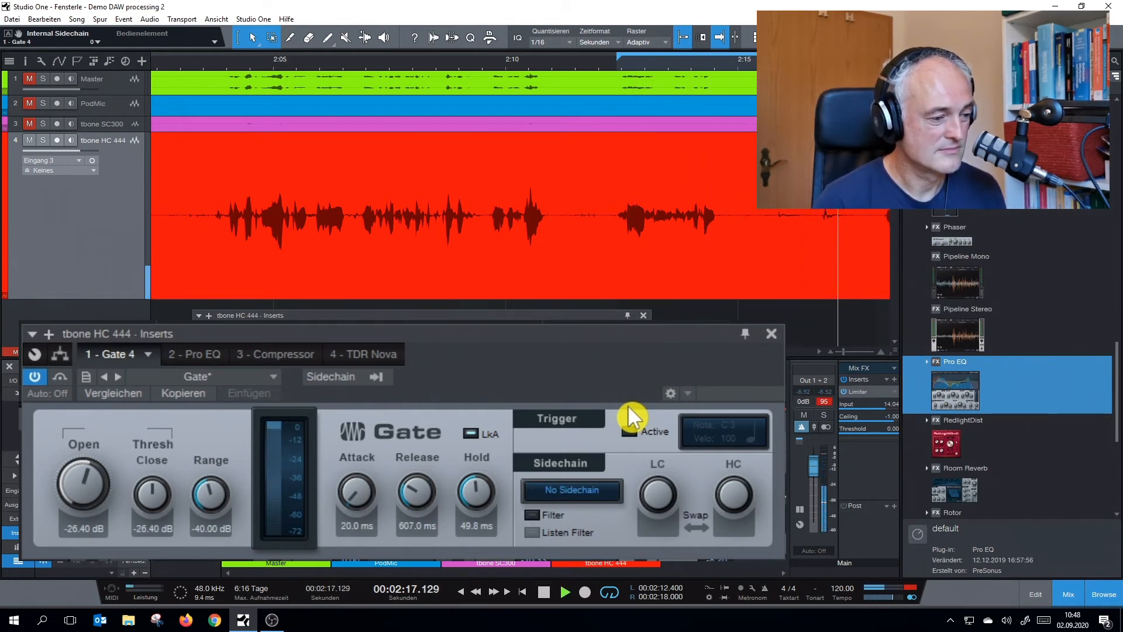
key(space)
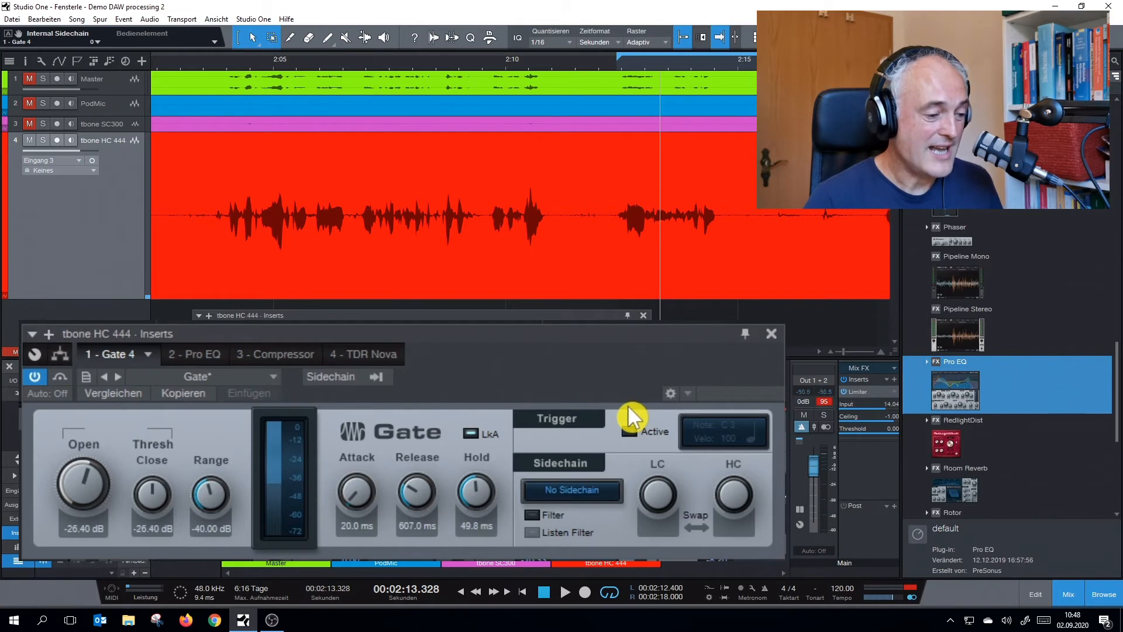
click(531, 515)
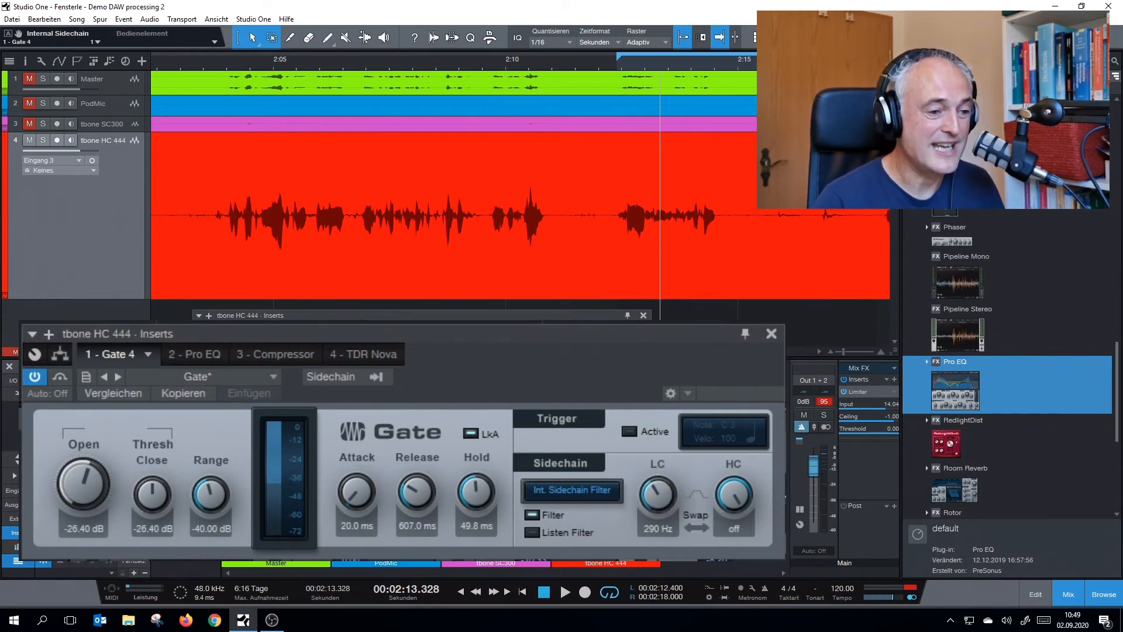
- Enable listening to the gate's sidechain filter and play the looped passage to hear only the filtered signal, then stop playback
click(534, 534)
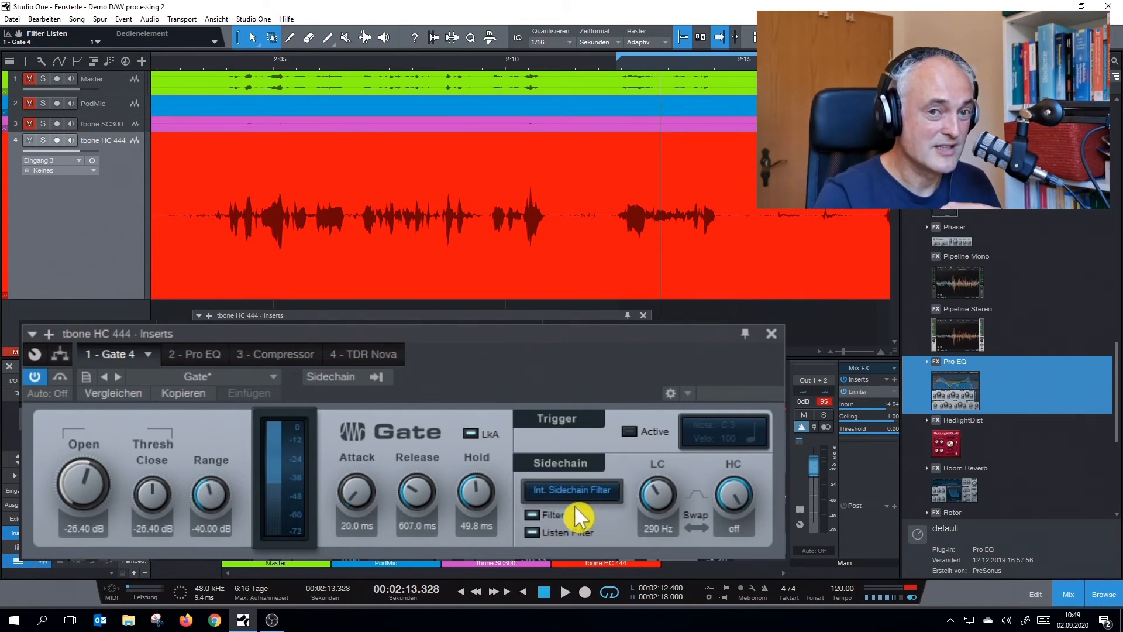
key(space)
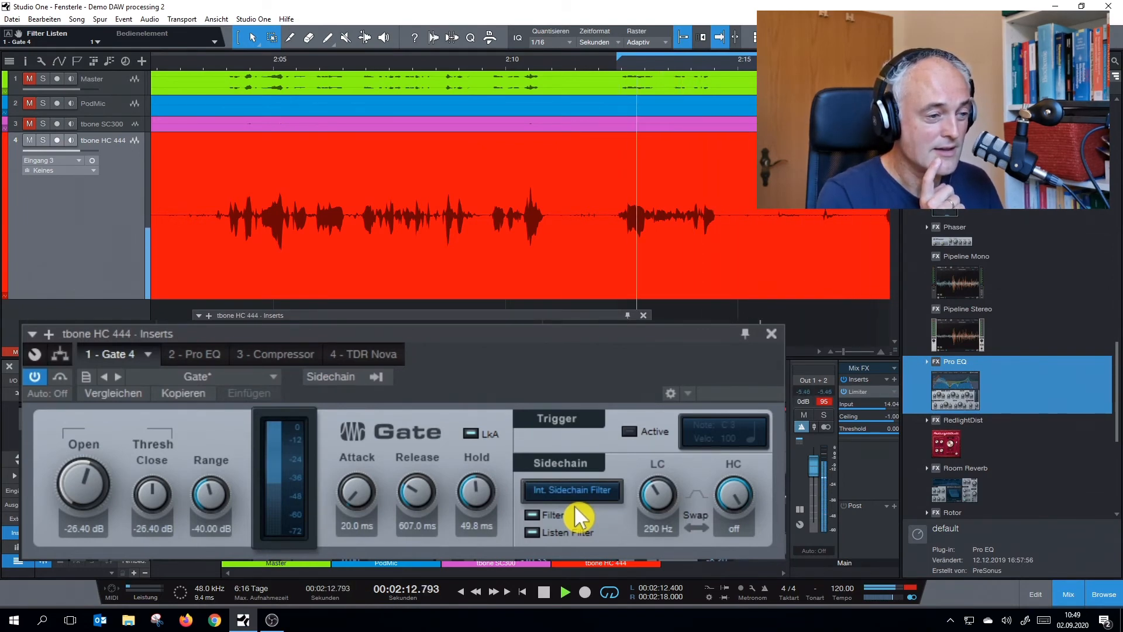
key(space)
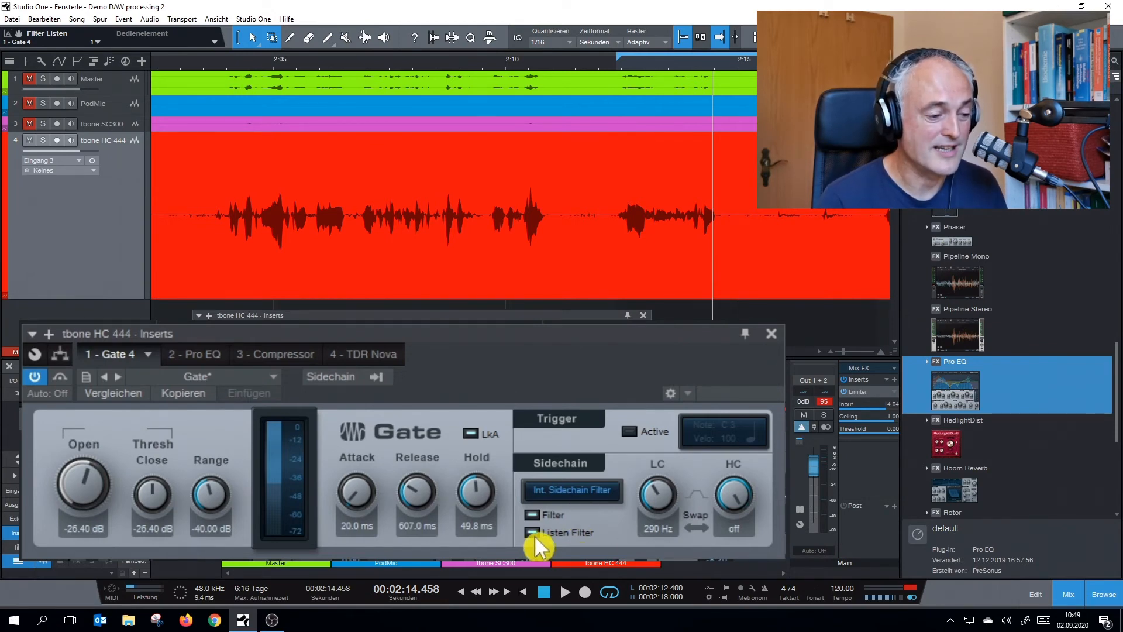
- Switch off filter listening, return the playhead to 02:12.400, and play the passage through the gate with its sidechain filter active, then stop
click(619, 209)
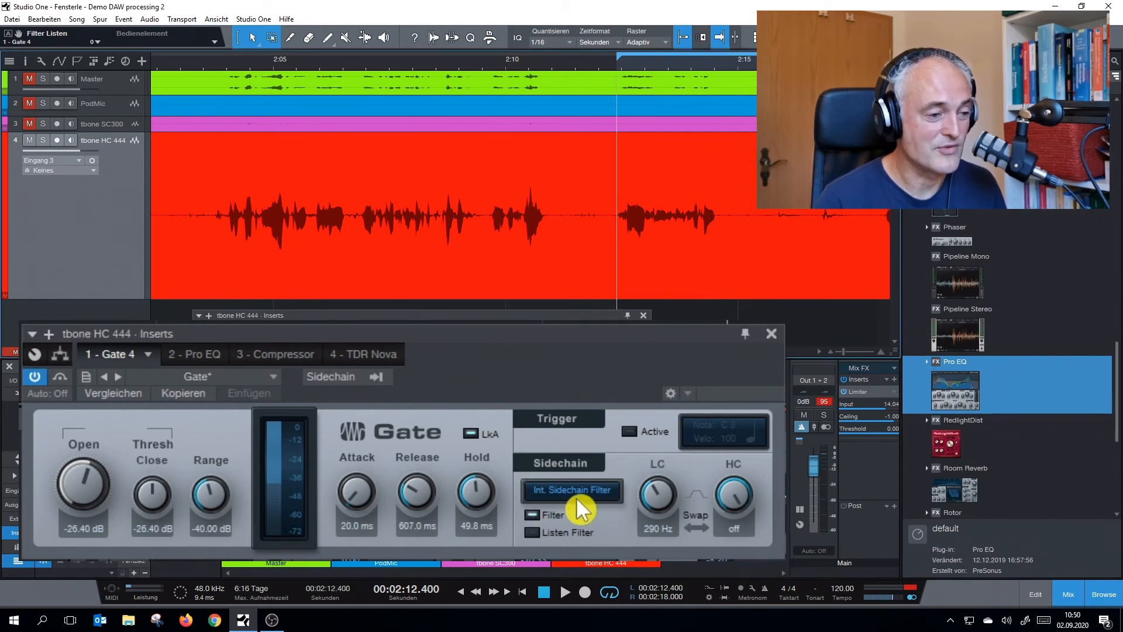
key(space)
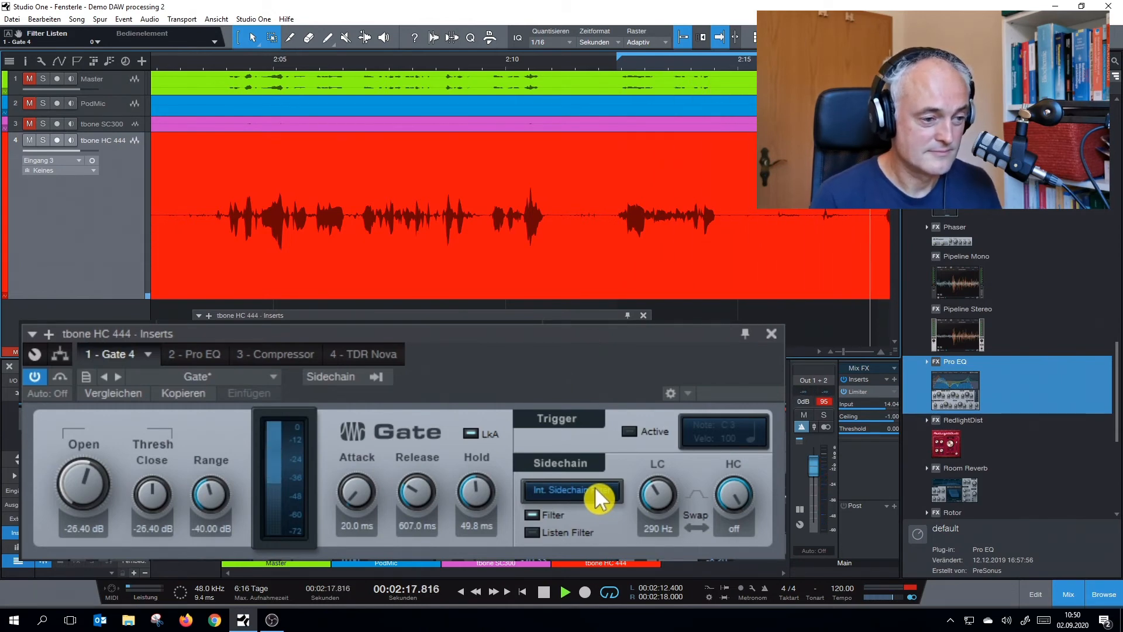
key(space)
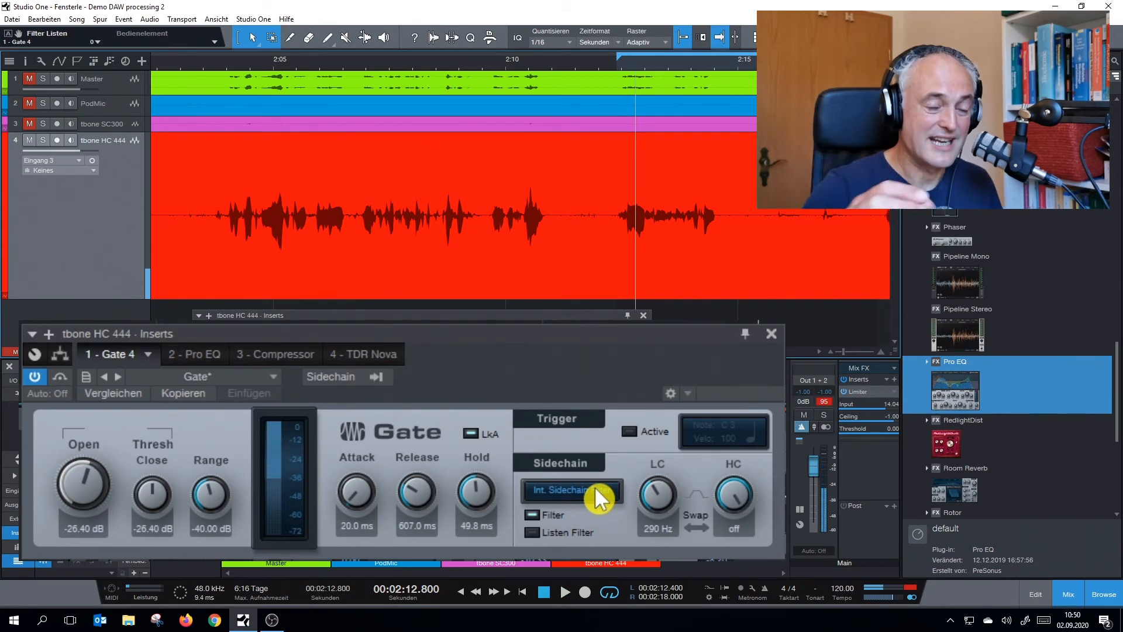